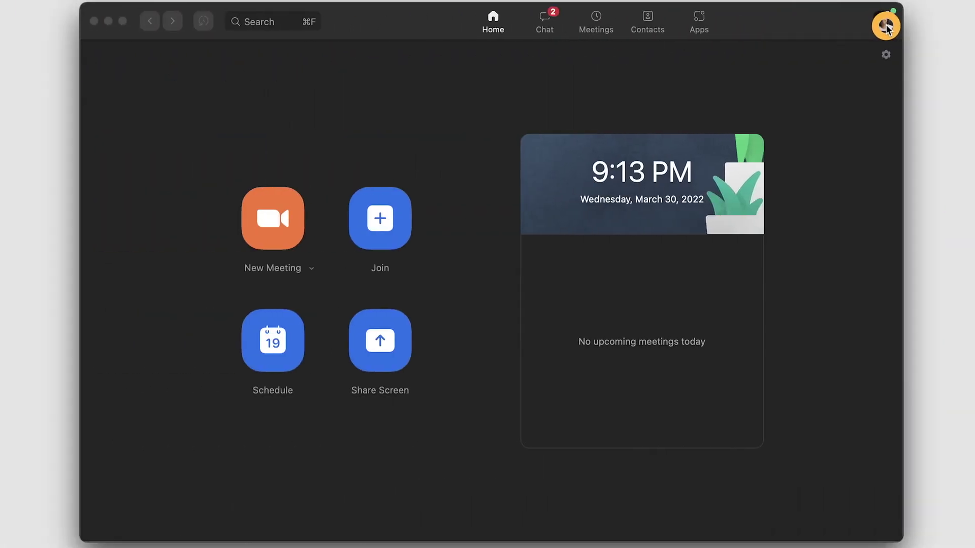
Step: Open the account profile menu from the avatar, then dismiss it
{"action": "left_click", "coordinate": [813, 30]}
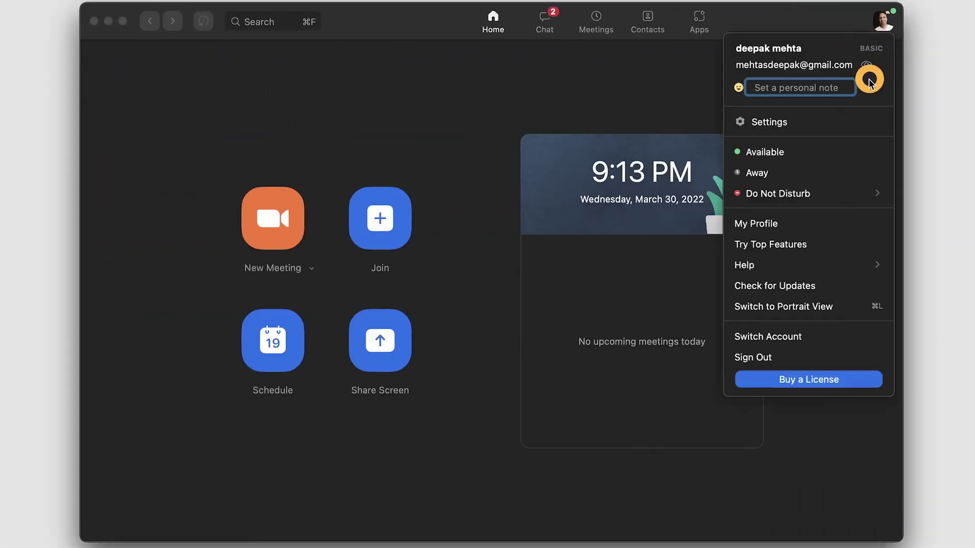
{"action": "left_click", "coordinate": [702, 76]}
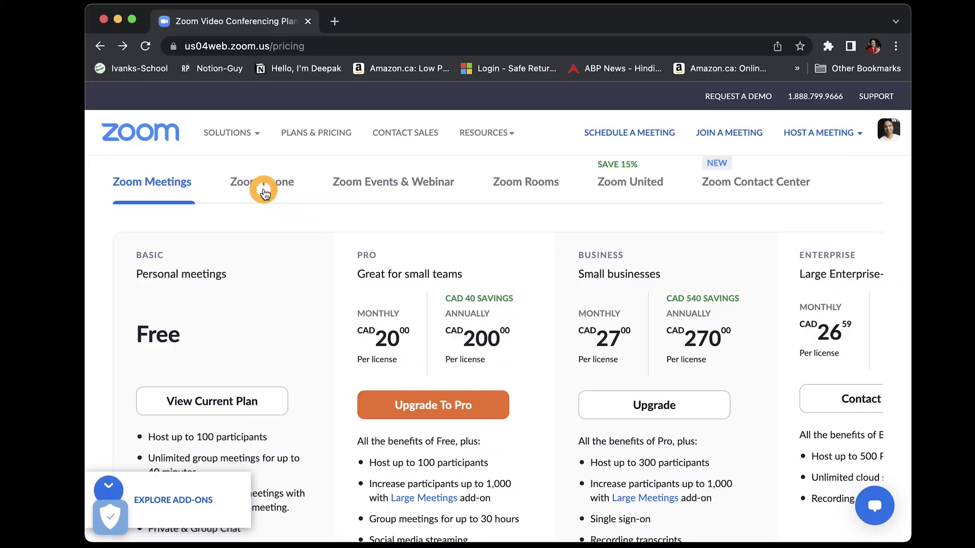
Step: Switch to Zoom Phone pricing and scroll to the CAD 160, 239 and 319 yearly plans
{"action": "left_click", "coordinate": [272, 187]}
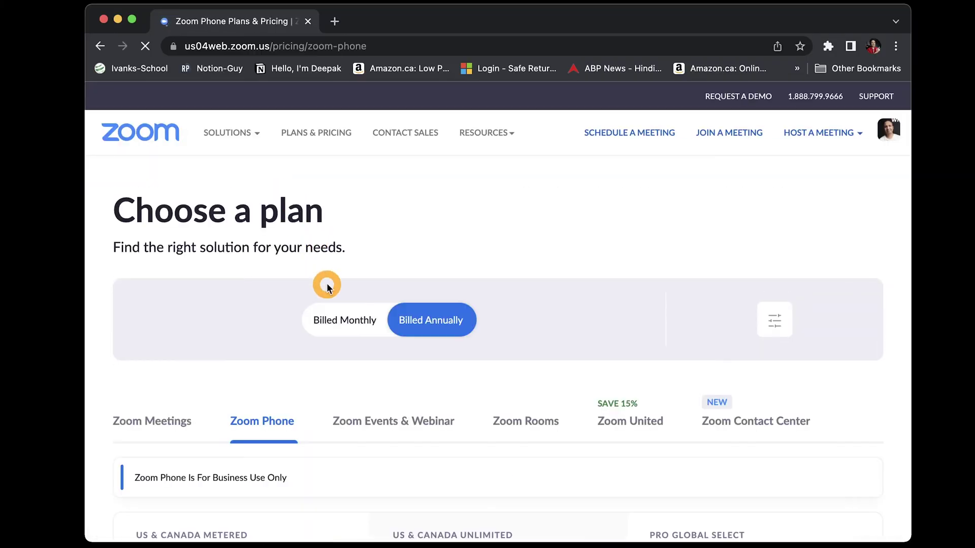
{"action": "scroll", "coordinate": [330, 394], "scroll_direction": "down", "scroll_amount": 5}
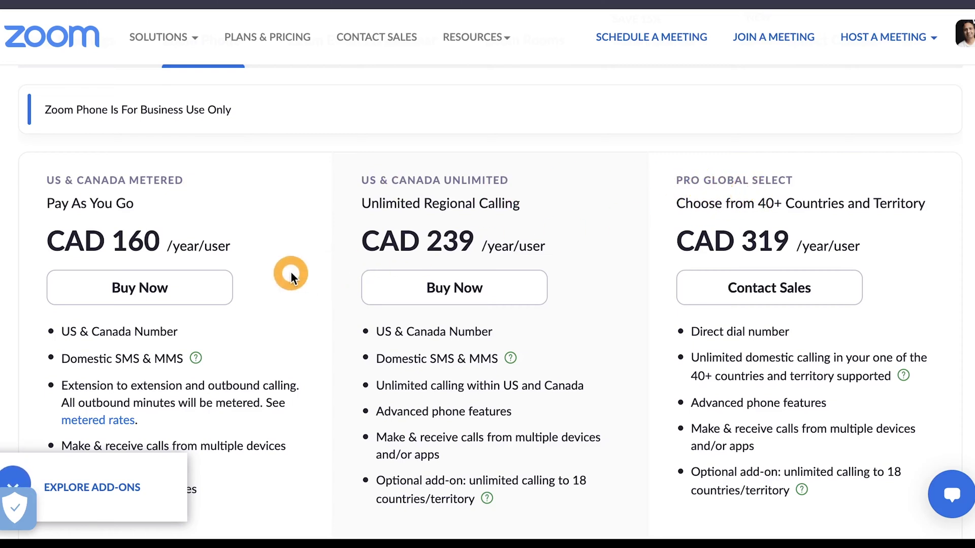
{"action": "scroll", "coordinate": [284, 275], "scroll_direction": "down", "scroll_amount": 2}
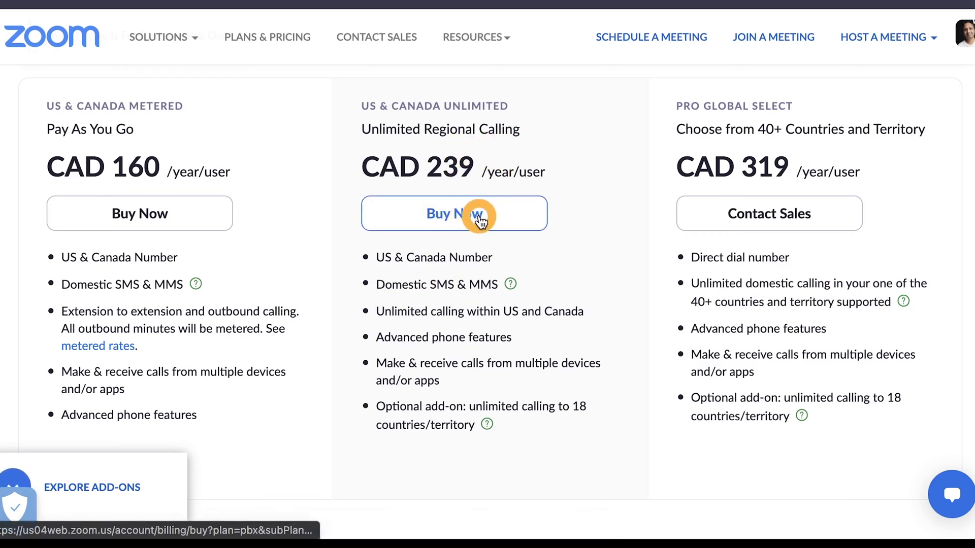
Step: Buy the US & Canada Unlimited plan and choose to get a new local number
{"action": "left_click", "coordinate": [460, 217]}
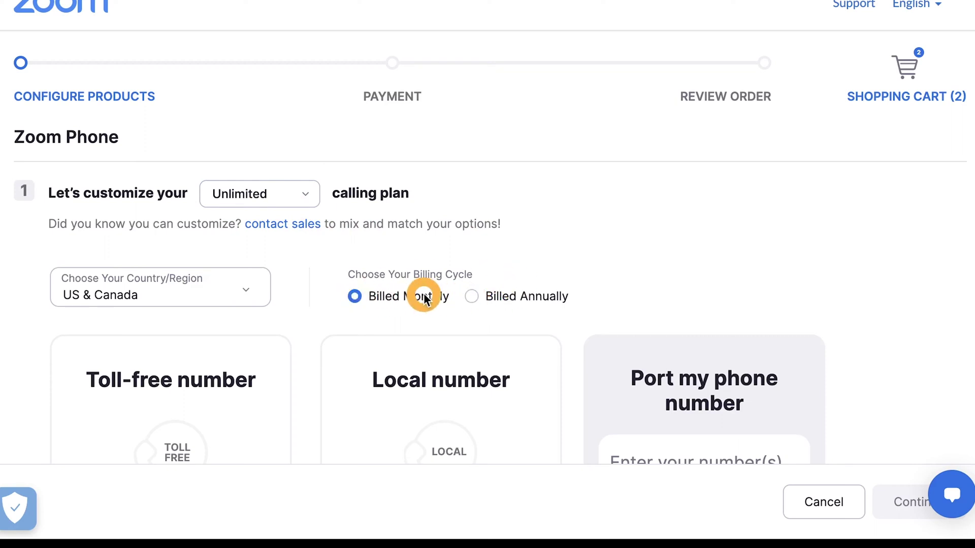
{"action": "scroll", "coordinate": [424, 296], "scroll_direction": "down", "scroll_amount": 3}
{"action": "scroll", "coordinate": [424, 297], "scroll_direction": "down", "scroll_amount": 1}
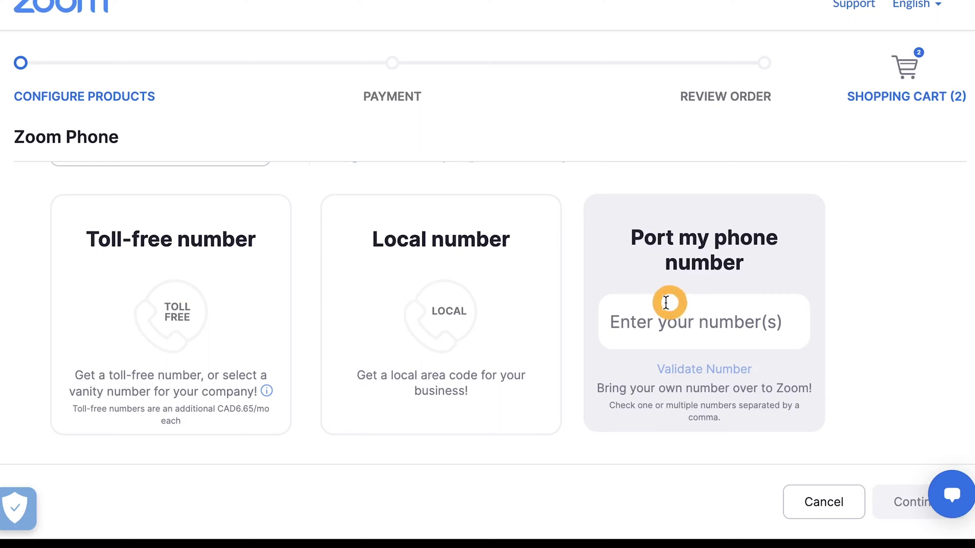
{"action": "scroll", "coordinate": [429, 310], "scroll_direction": "down", "scroll_amount": 1}
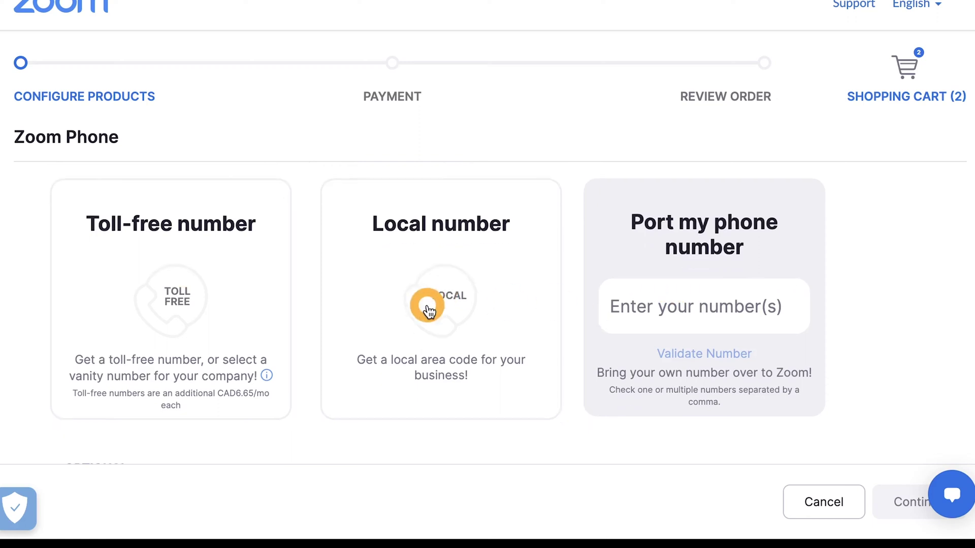
{"action": "left_click", "coordinate": [453, 288]}
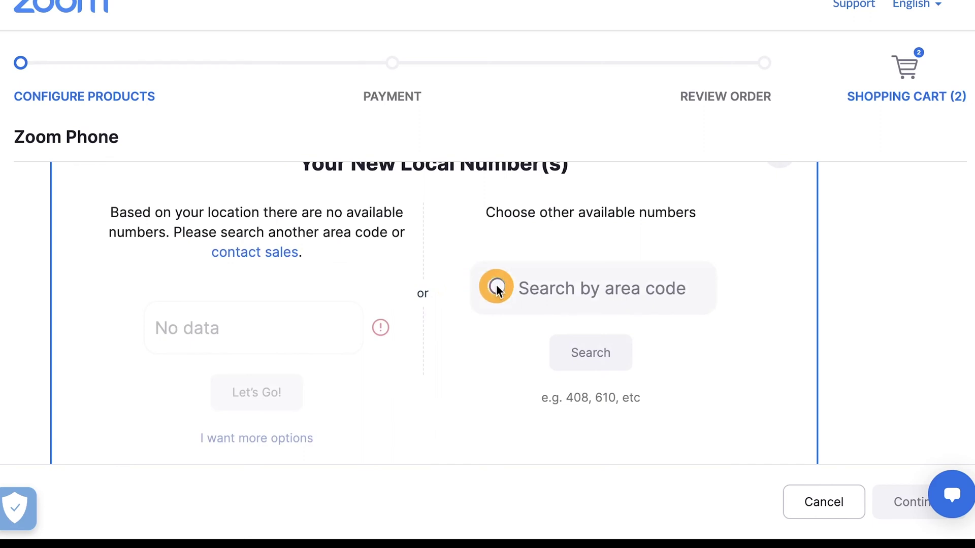
Step: Search area code 647, reserve one of the listed numbers, and save it
{"action": "scroll", "coordinate": [579, 286], "scroll_direction": "up", "scroll_amount": 1}
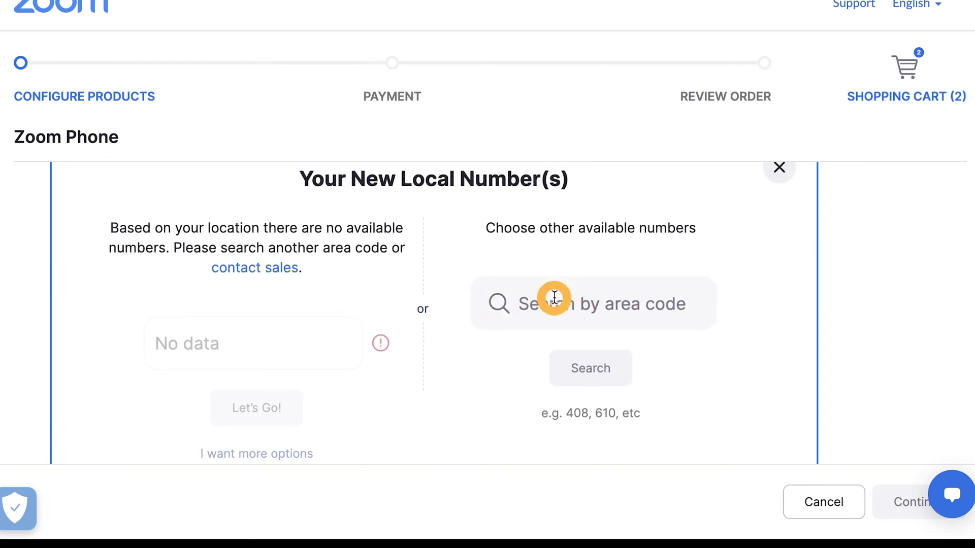
{"action": "left_click", "coordinate": [554, 297]}
{"action": "type", "text": "64"}
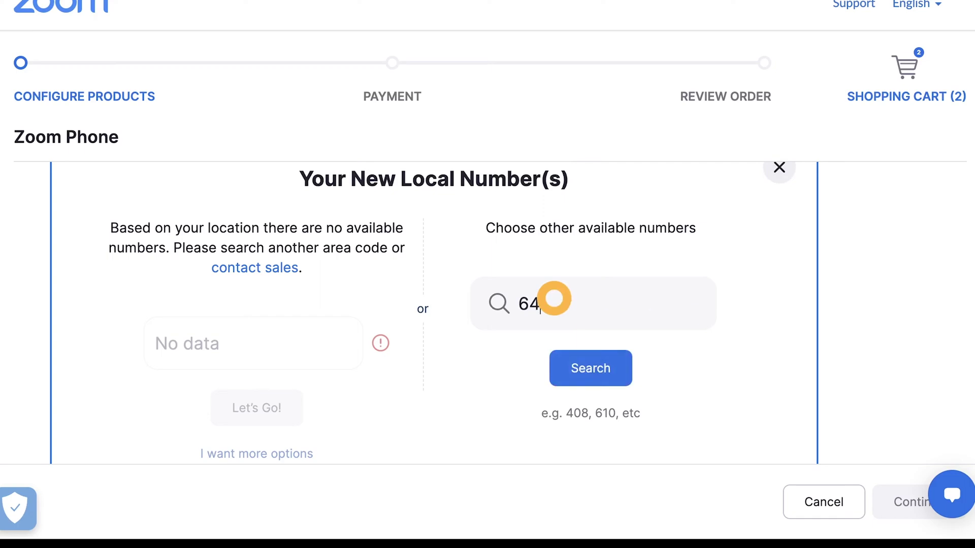
{"action": "type", "text": "7"}
{"action": "left_click", "coordinate": [587, 369]}
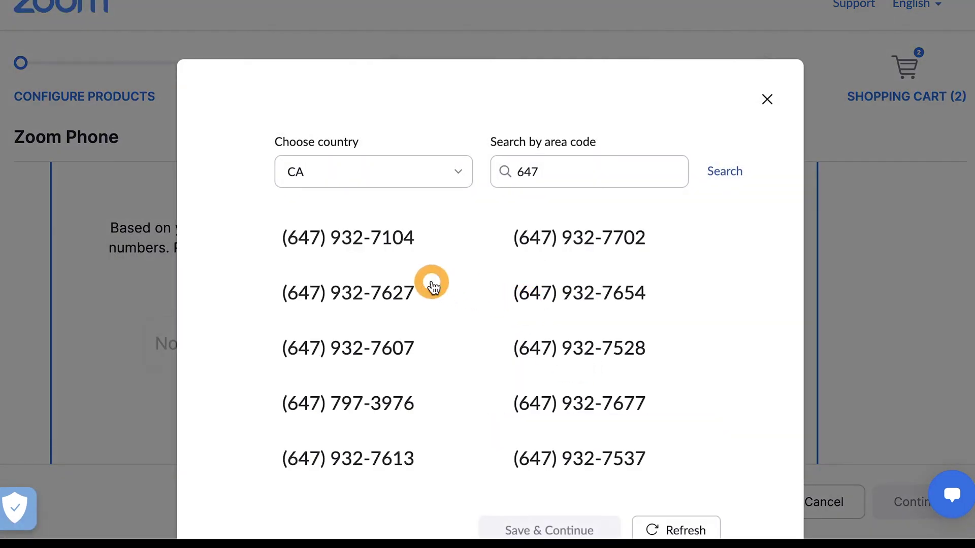
{"action": "scroll", "coordinate": [429, 283], "scroll_direction": "down", "scroll_amount": 1}
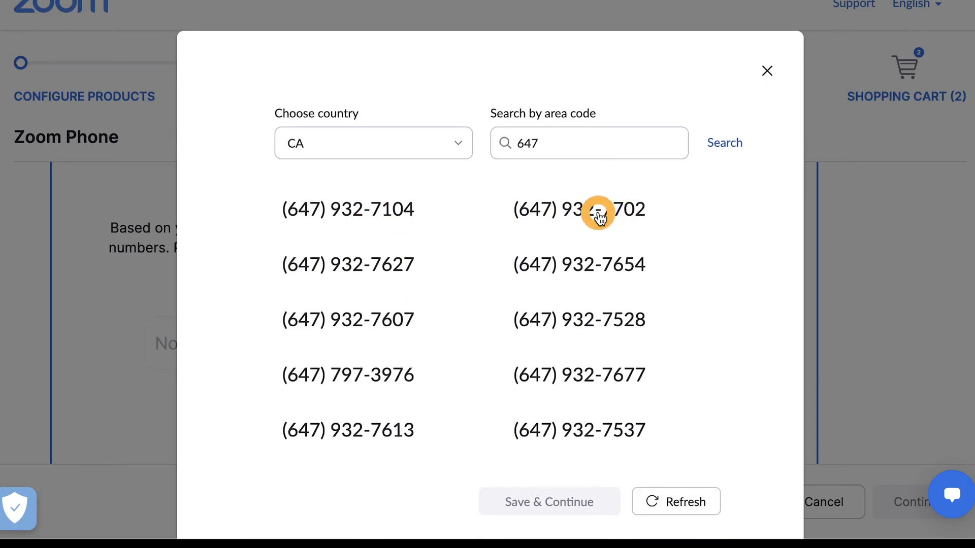
{"action": "left_click", "coordinate": [599, 216]}
{"action": "scroll", "coordinate": [690, 357], "scroll_direction": "down", "scroll_amount": 2}
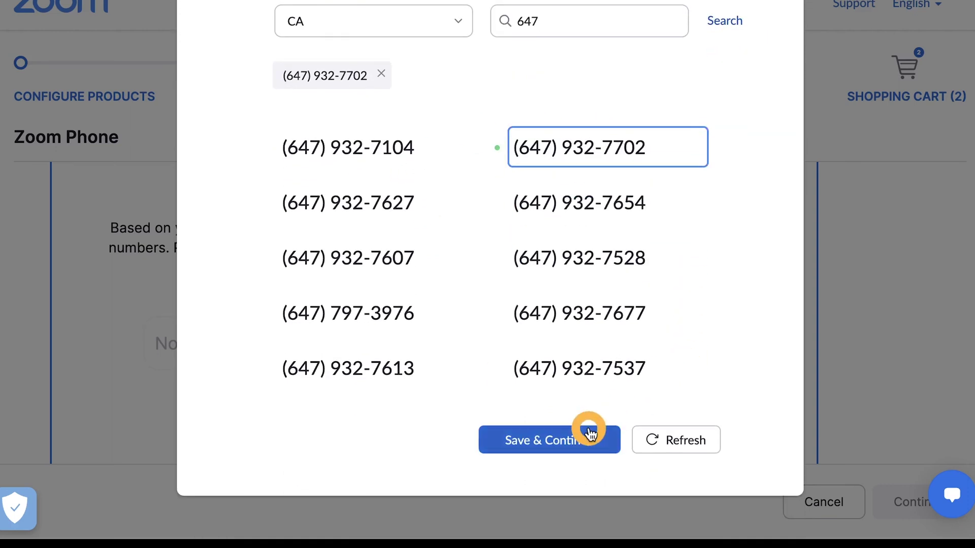
{"action": "scroll", "coordinate": [587, 430], "scroll_direction": "up", "scroll_amount": 1}
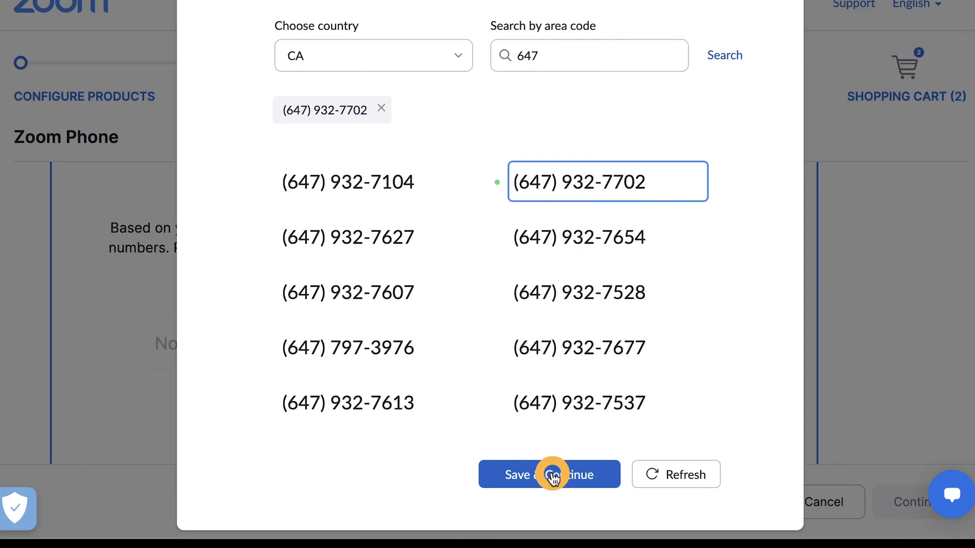
{"action": "left_click", "coordinate": [555, 477]}
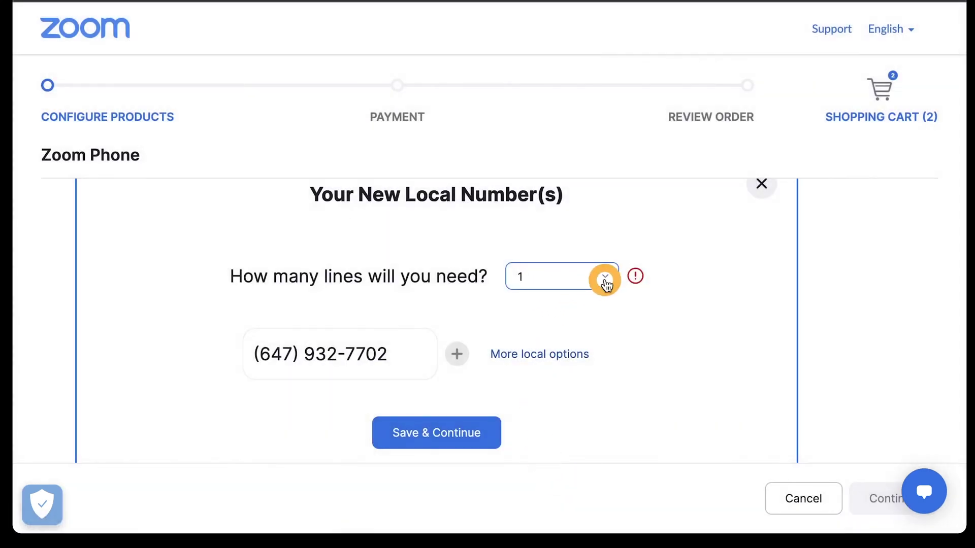
Step: Keep the number of lines at 1 for the new local number
{"action": "left_click", "coordinate": [605, 279]}
{"action": "scroll", "coordinate": [589, 371], "scroll_direction": "down", "scroll_amount": 8}
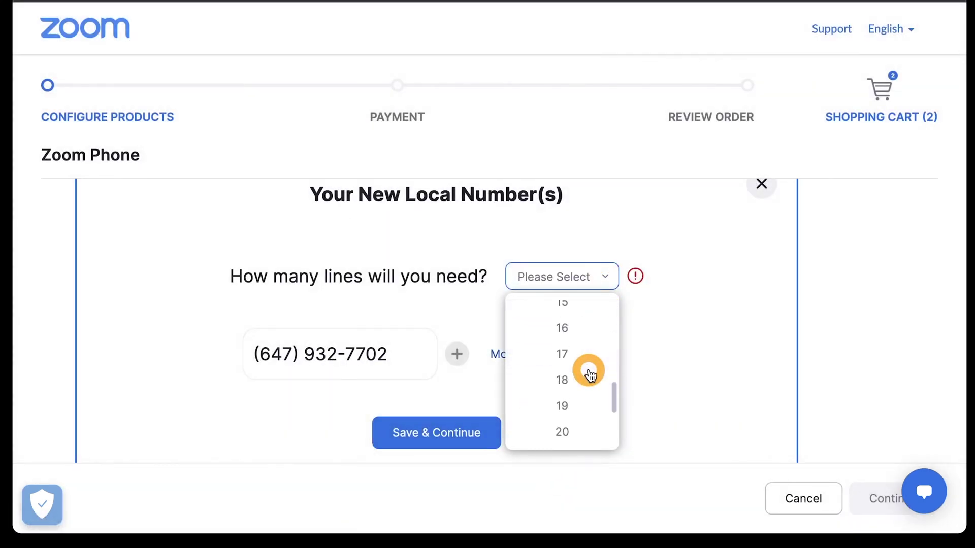
{"action": "scroll", "coordinate": [584, 396], "scroll_direction": "down", "scroll_amount": 2}
{"action": "scroll", "coordinate": [583, 429], "scroll_direction": "down", "scroll_amount": 1}
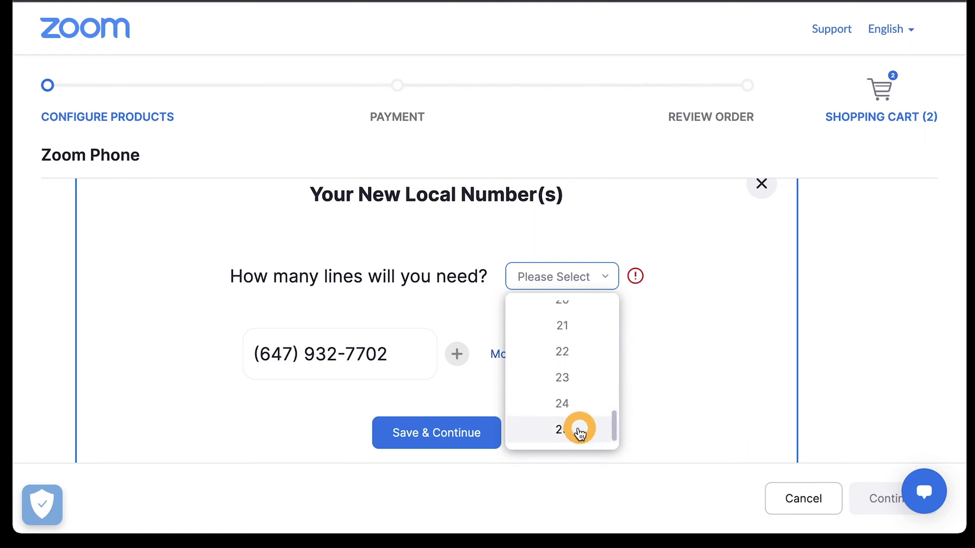
{"action": "left_click", "coordinate": [580, 431]}
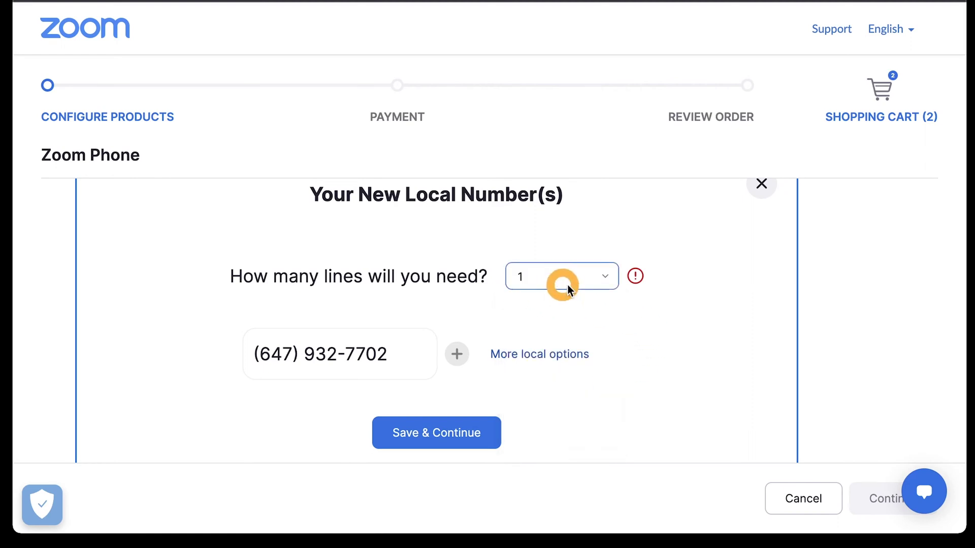
{"action": "scroll", "coordinate": [604, 330], "scroll_direction": "down", "scroll_amount": 2}
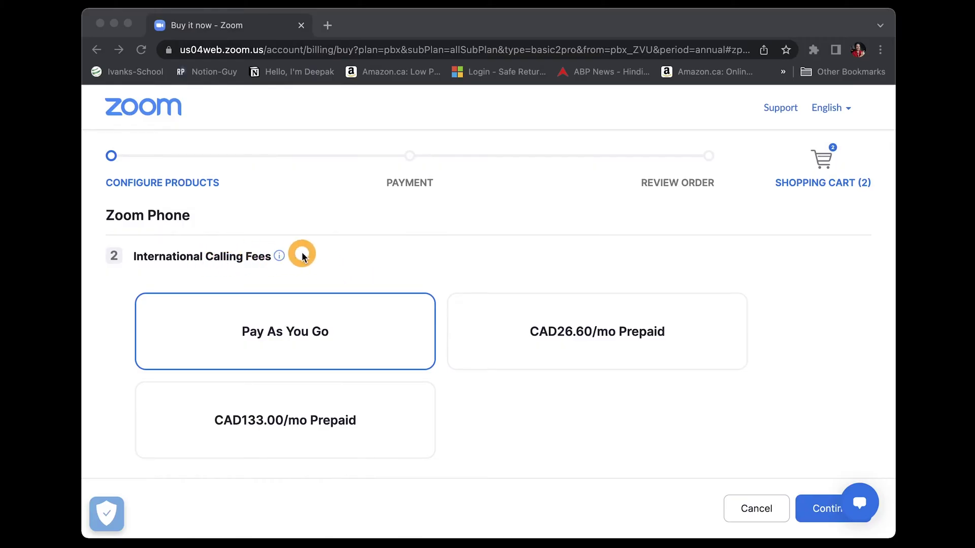
Step: Continue with Pay As You Go fees, decline other Zoom plans, and review the CAD 22.54 total
{"action": "mouse_move", "coordinate": [280, 255]}
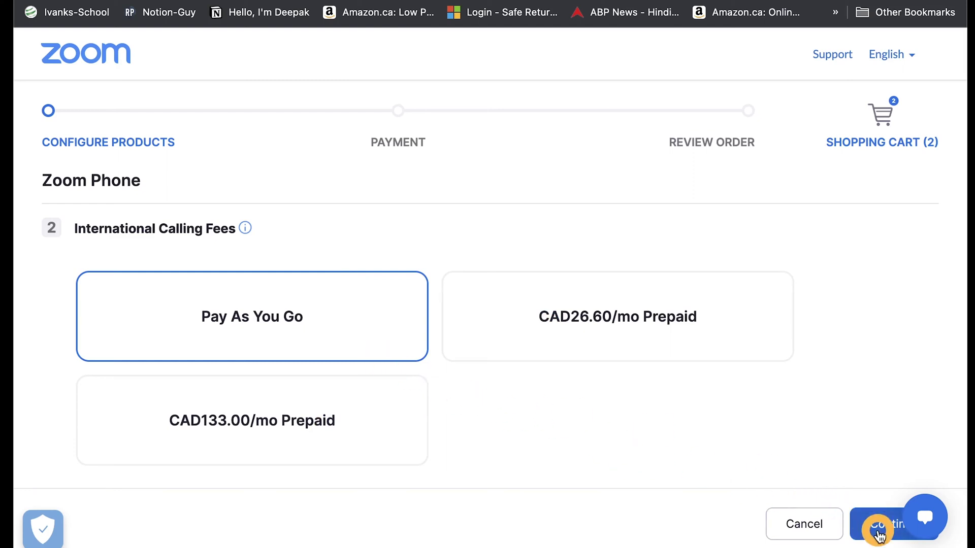
{"action": "left_click", "coordinate": [878, 529]}
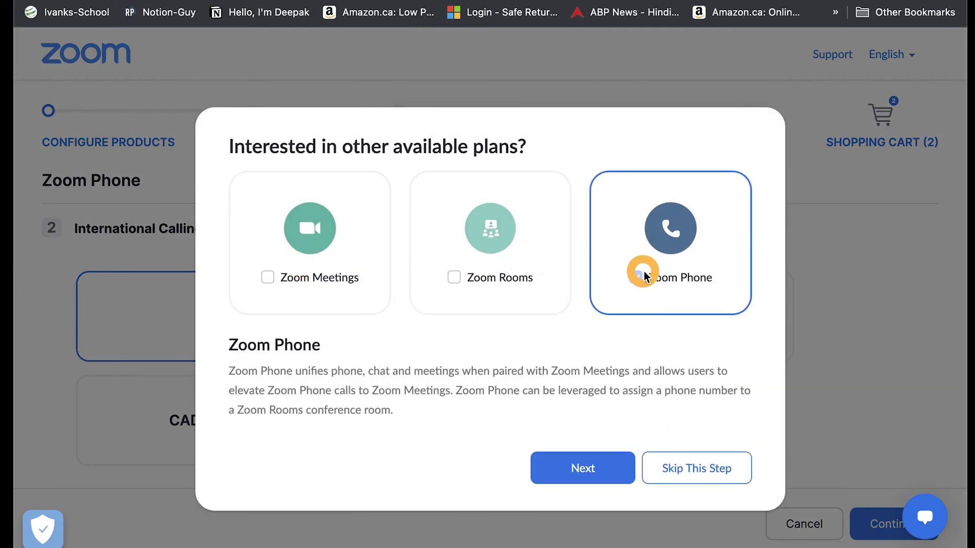
{"action": "left_click", "coordinate": [692, 465]}
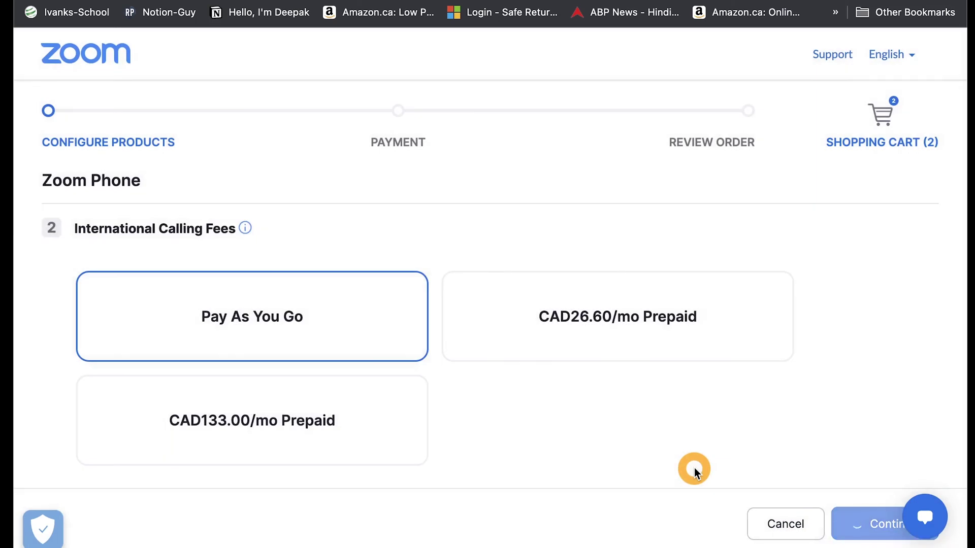
{"action": "scroll", "coordinate": [717, 468], "scroll_direction": "down", "scroll_amount": 3}
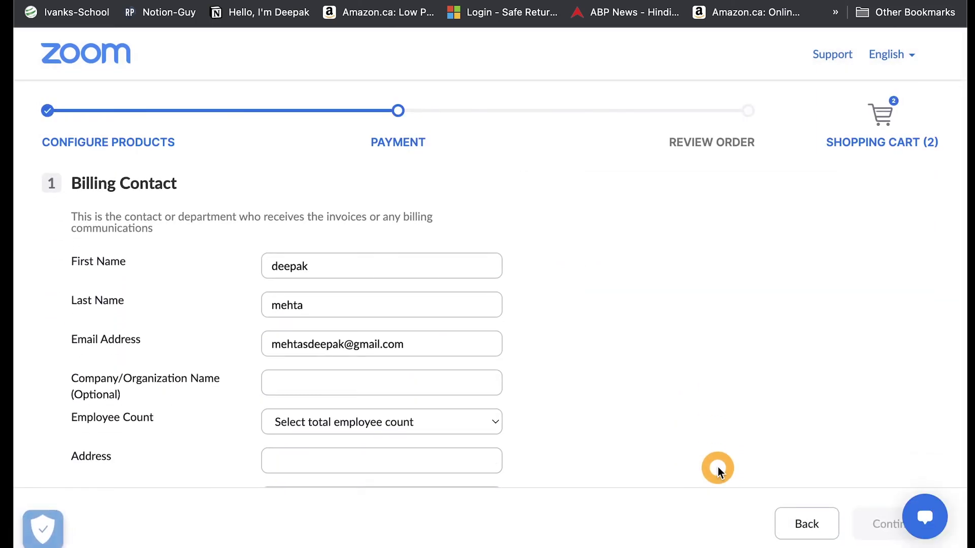
{"action": "scroll", "coordinate": [340, 334], "scroll_direction": "down", "scroll_amount": 3}
{"action": "scroll", "coordinate": [340, 334], "scroll_direction": "down", "scroll_amount": 5}
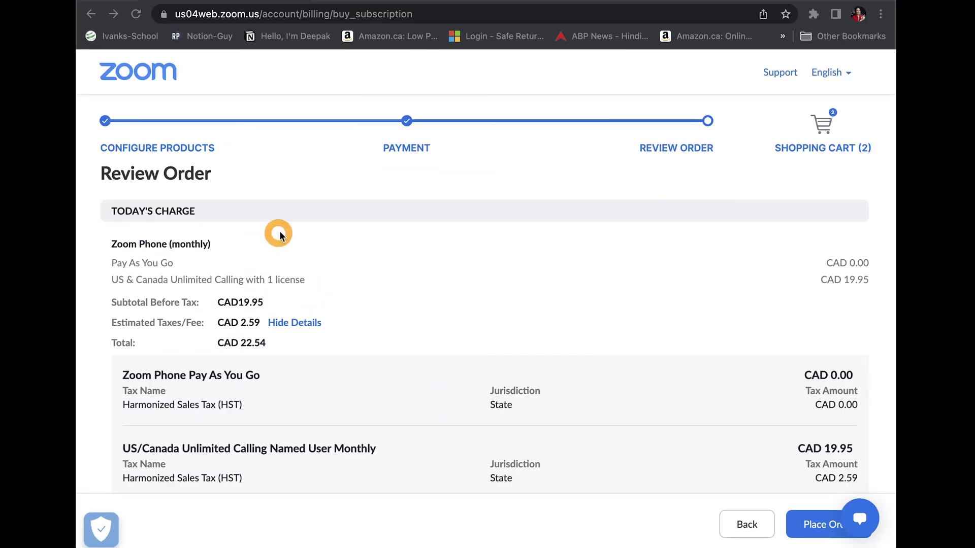
Step: Place the Zoom Phone order and begin the initial phone setup
{"action": "scroll", "coordinate": [283, 259], "scroll_direction": "down", "scroll_amount": 2}
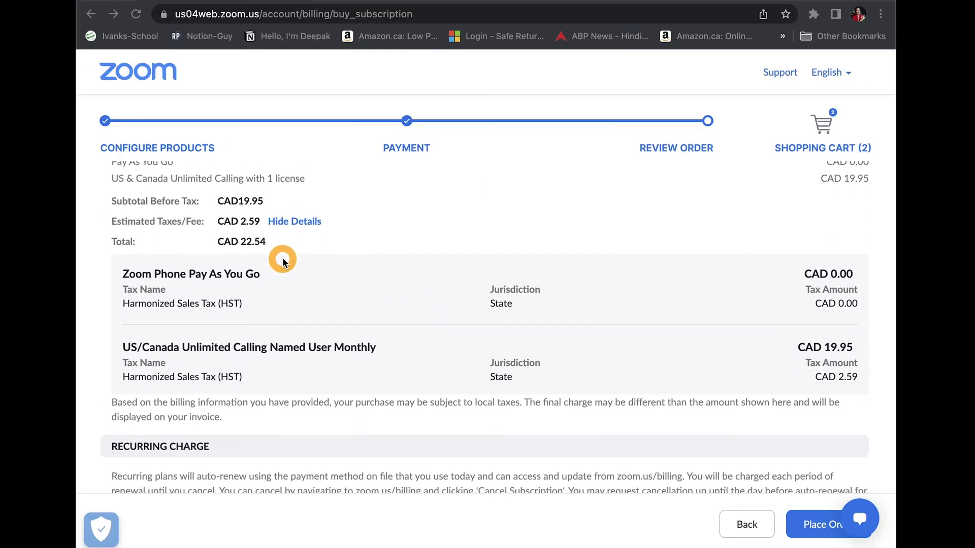
{"action": "left_click", "coordinate": [813, 529]}
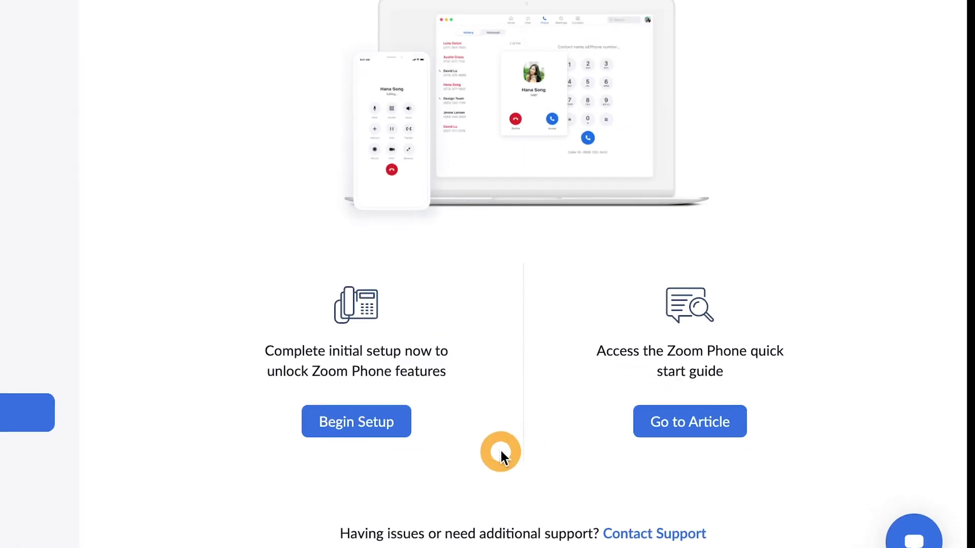
{"action": "left_click", "coordinate": [363, 428]}
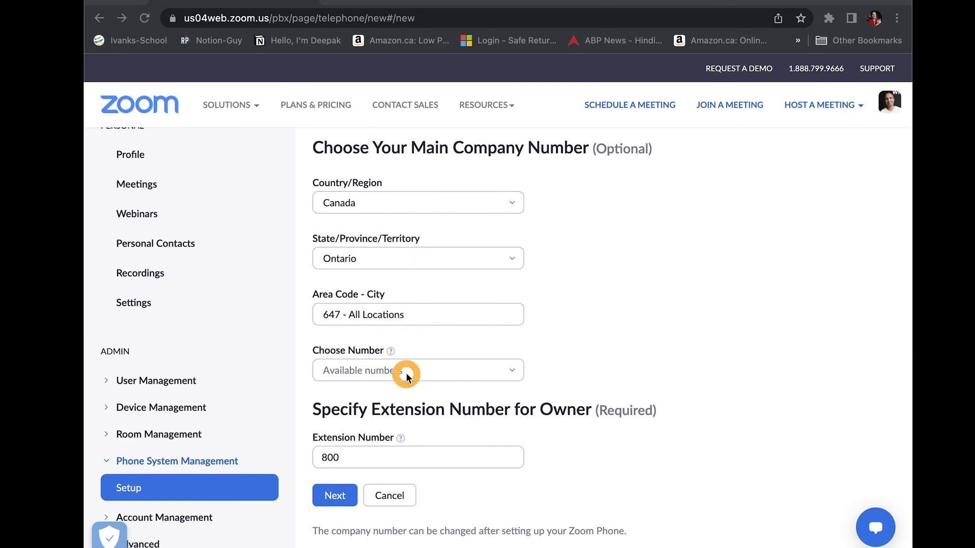
Step: Choose a 647 company number and change the owner's extension to 7019
{"action": "left_click", "coordinate": [504, 370]}
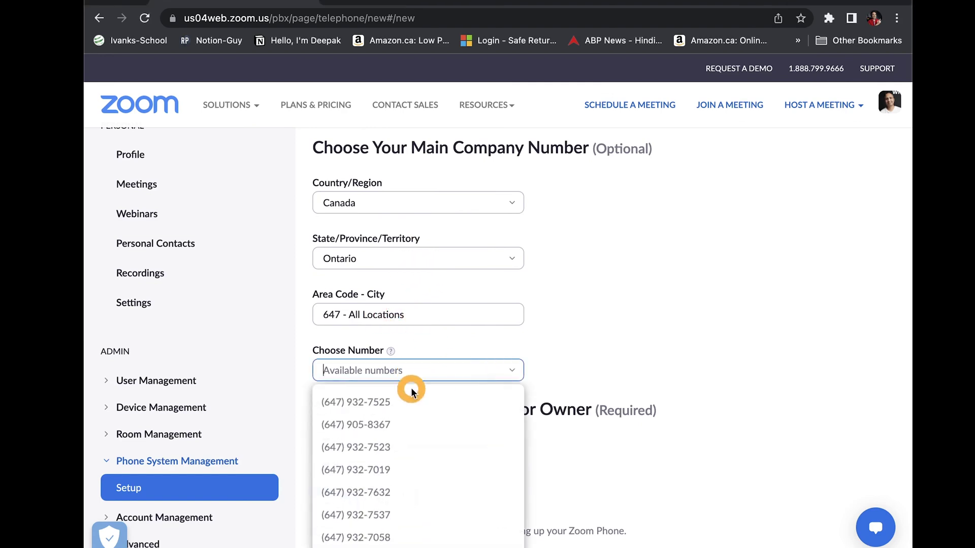
{"action": "left_click", "coordinate": [404, 420]}
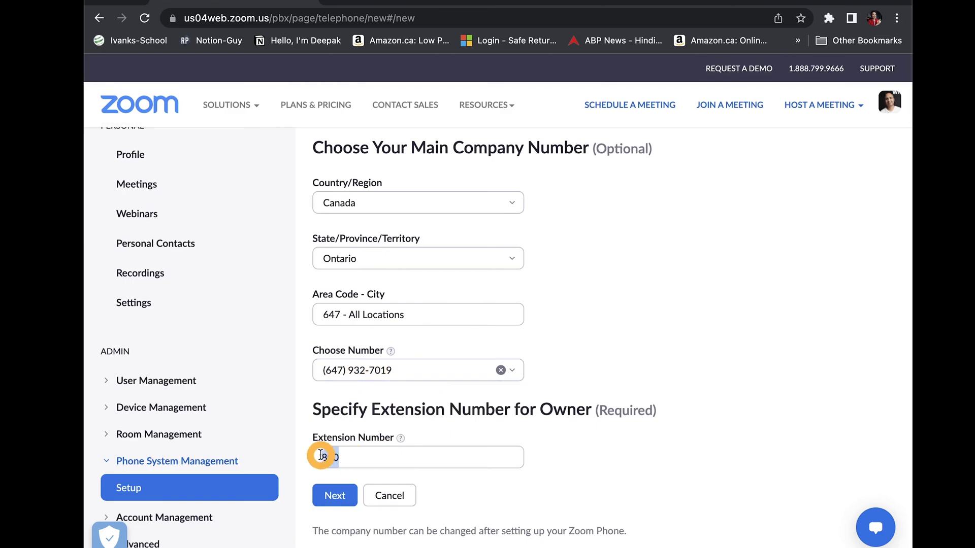
{"action": "key", "text": "BackSpace"}
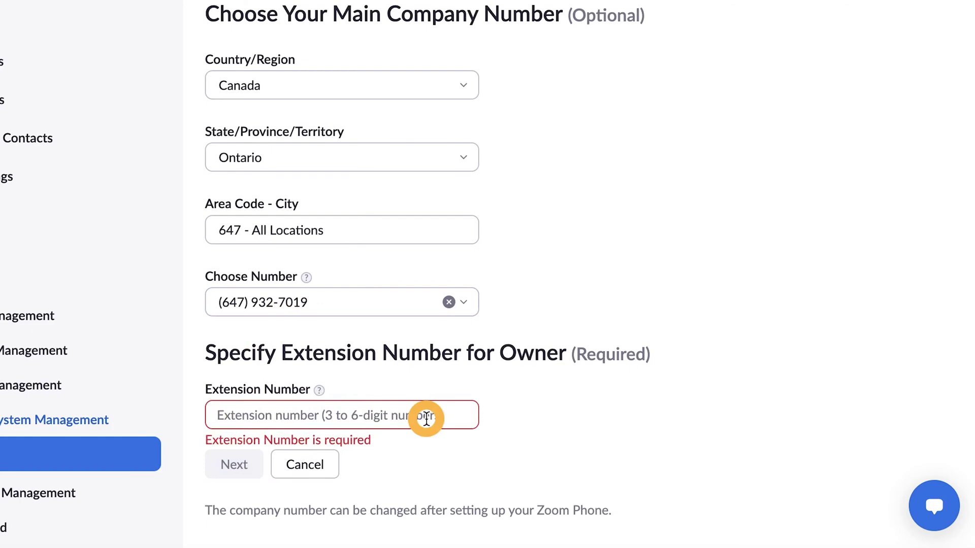
{"action": "type", "text": "7019"}
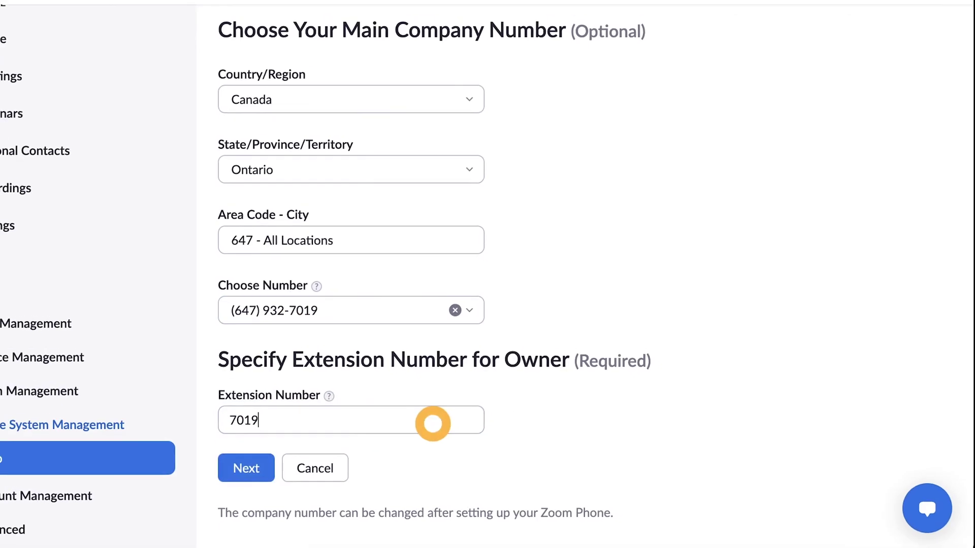
{"action": "left_click", "coordinate": [472, 103]}
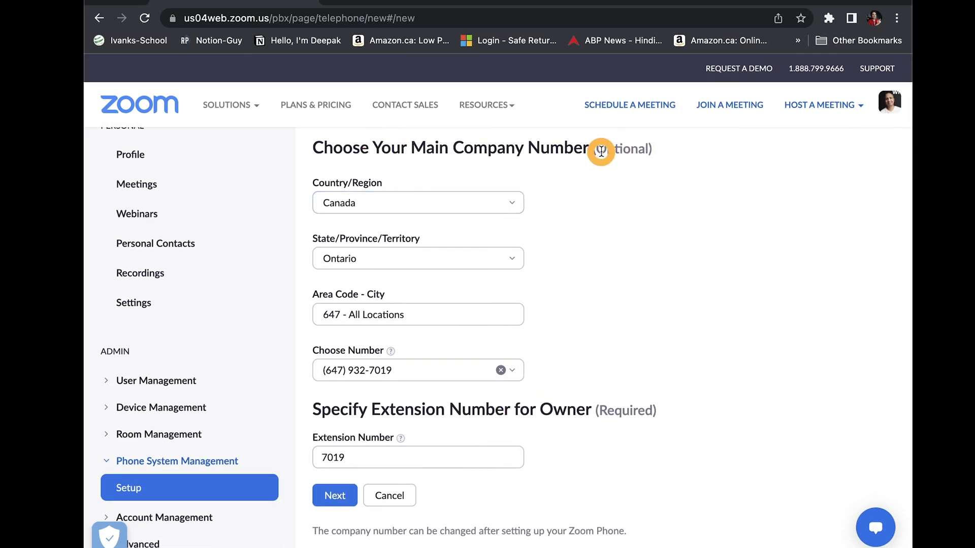
{"action": "left_click", "coordinate": [339, 503]}
Step: Fill in the company's emergency address and submit it to finish setup
{"action": "left_click", "coordinate": [391, 293]}
{"action": "scroll", "coordinate": [390, 293], "scroll_direction": "down", "scroll_amount": 3}
{"action": "scroll", "coordinate": [451, 292], "scroll_direction": "up", "scroll_amount": 4}
{"action": "left_click", "coordinate": [433, 202]}
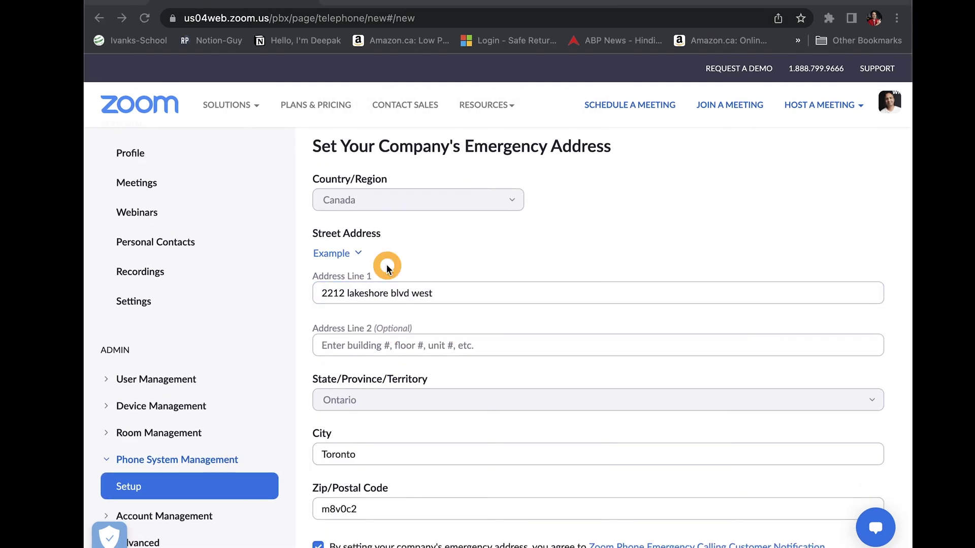
{"action": "scroll", "coordinate": [446, 202], "scroll_direction": "down", "scroll_amount": 4}
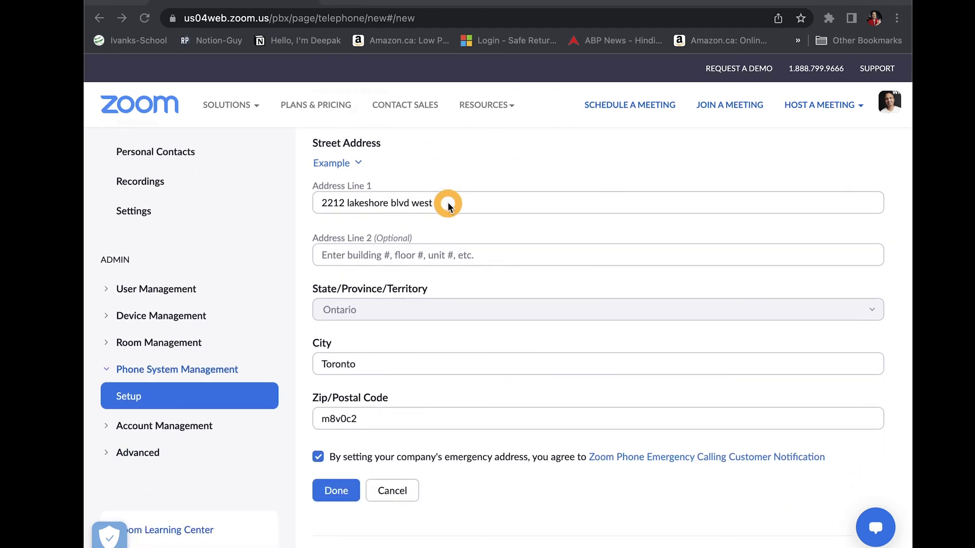
{"action": "left_click", "coordinate": [337, 462]}
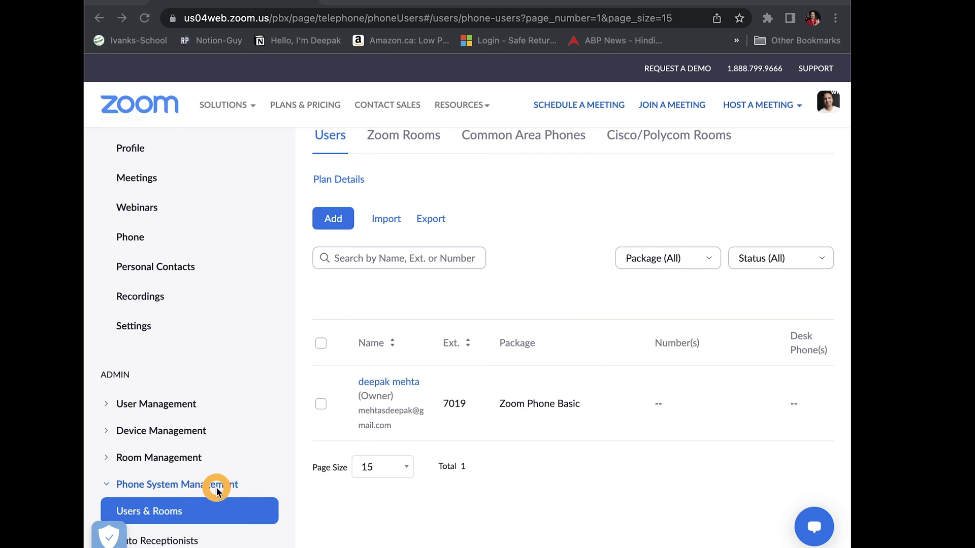
Step: Assign the US/CA Unlimited Calling Plan package to the owner's phone user and save
{"action": "left_click", "coordinate": [396, 382]}
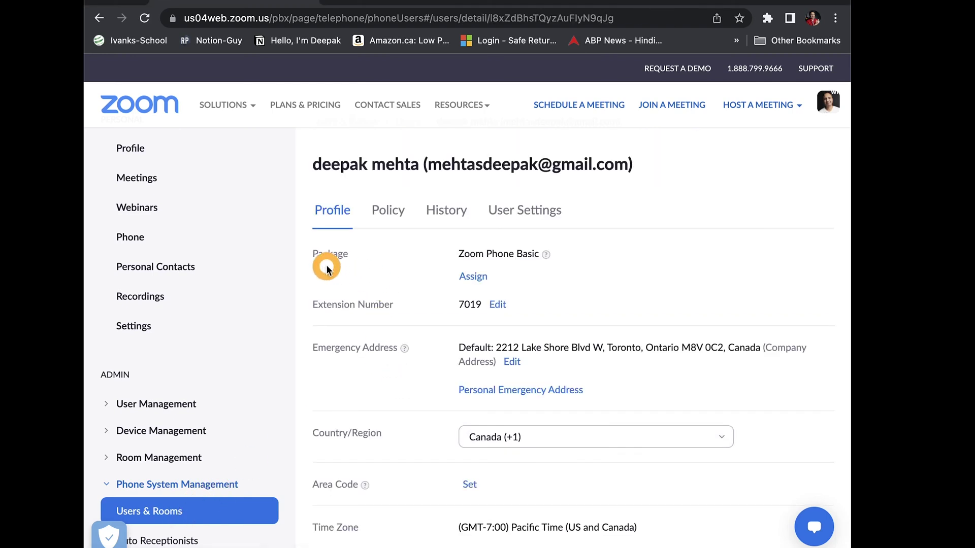
{"action": "left_click", "coordinate": [478, 278]}
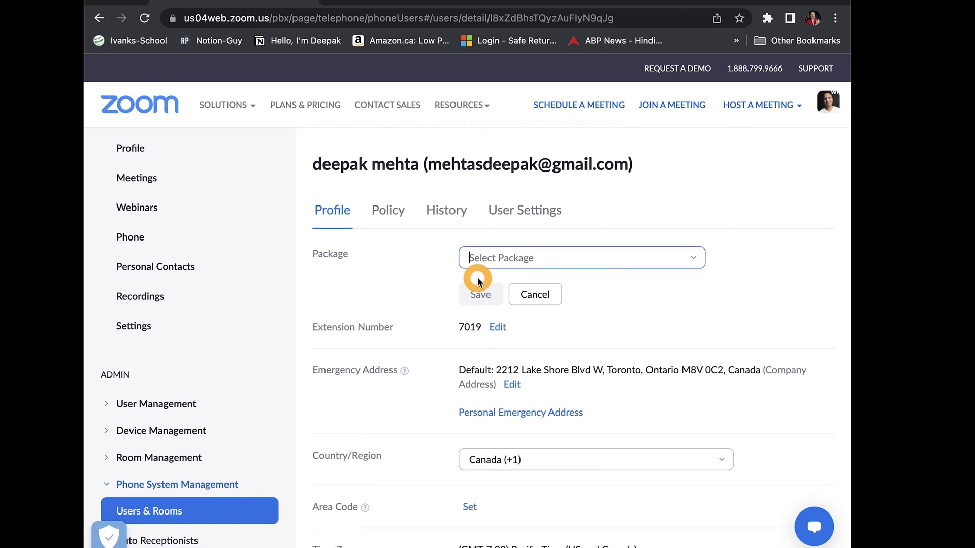
{"action": "left_click", "coordinate": [546, 255]}
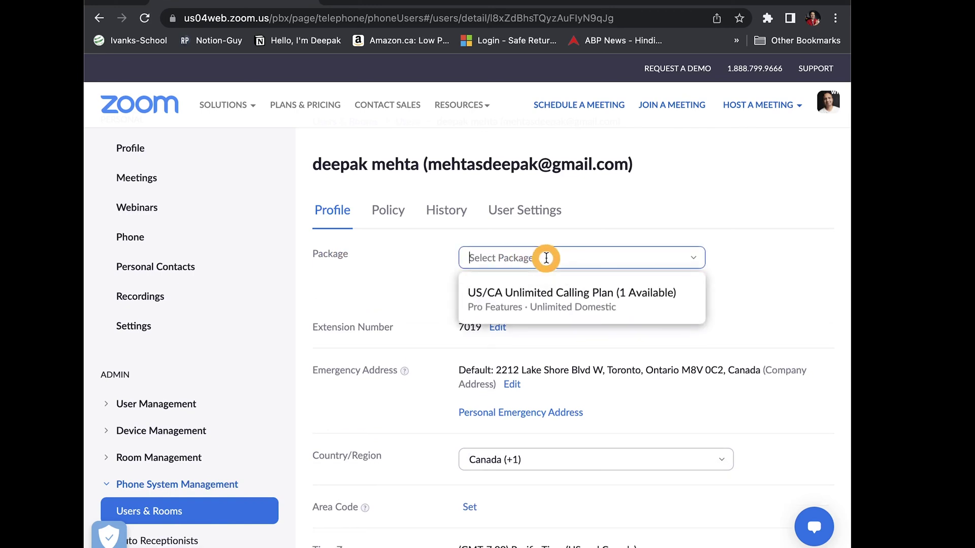
{"action": "left_click", "coordinate": [538, 299]}
{"action": "left_click", "coordinate": [478, 295]}
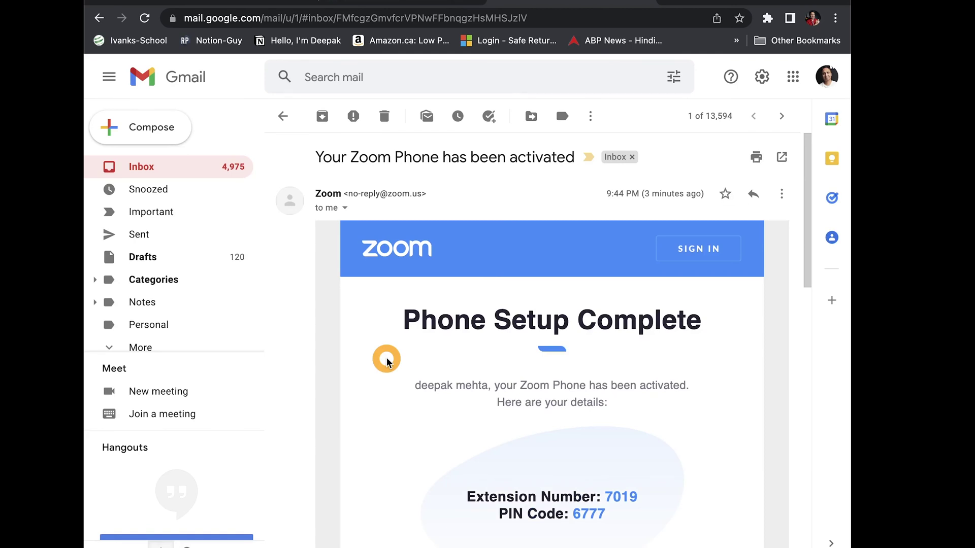
Step: Scroll through the activation email to the extension 7019 and PIN details
{"action": "scroll", "coordinate": [589, 385], "scroll_direction": "down", "scroll_amount": 1}
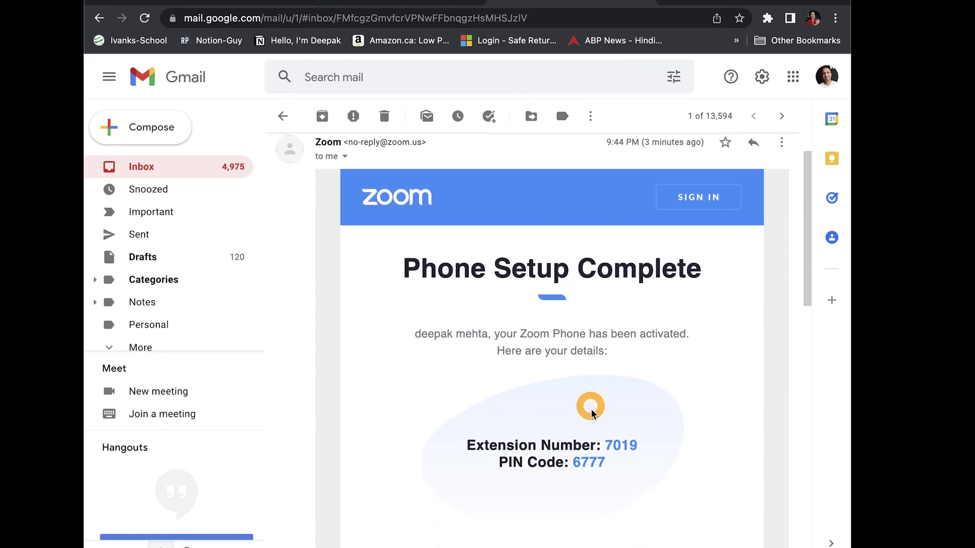
{"action": "scroll", "coordinate": [616, 447], "scroll_direction": "down", "scroll_amount": 2}
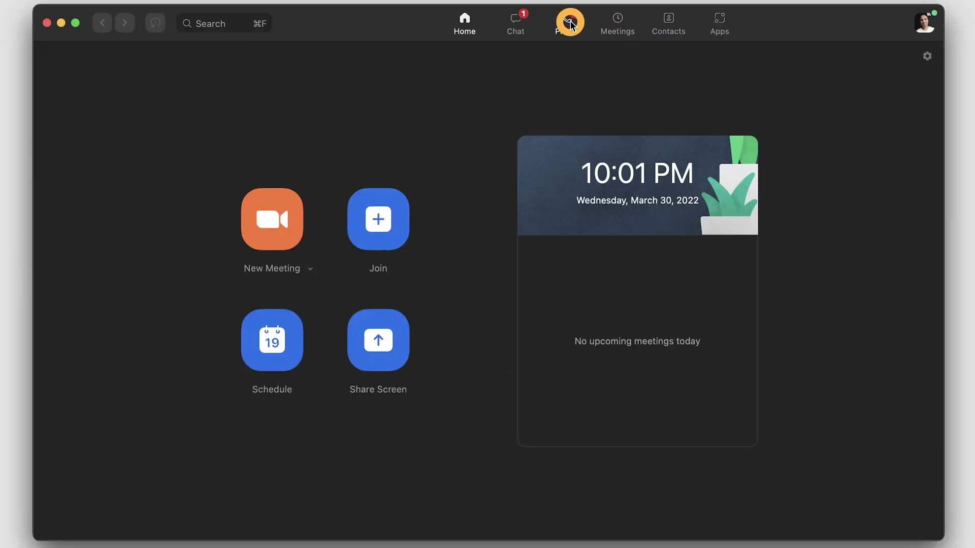
Step: Review the Phone tab's history, voicemail and lines, then call the suggested contact matching 7225
{"action": "left_click", "coordinate": [569, 22]}
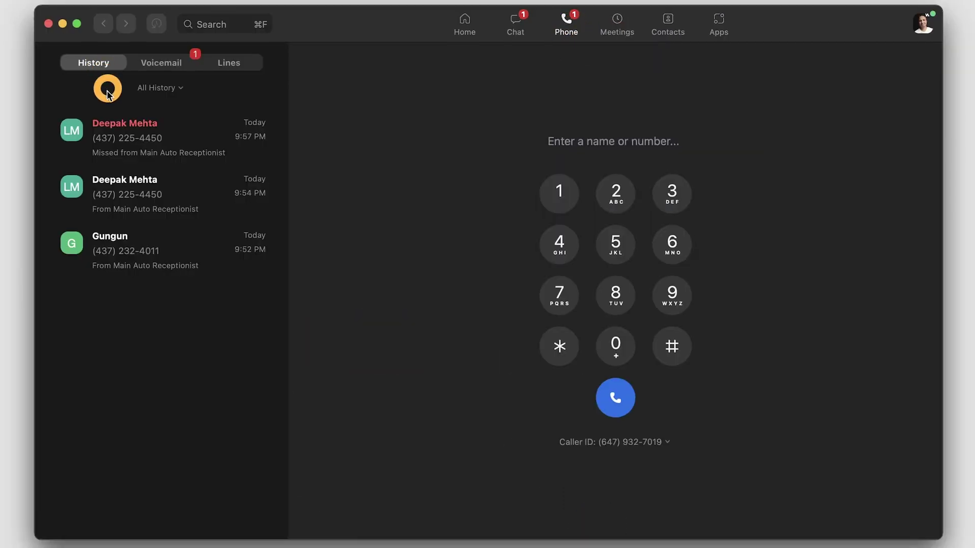
{"action": "left_click", "coordinate": [162, 64]}
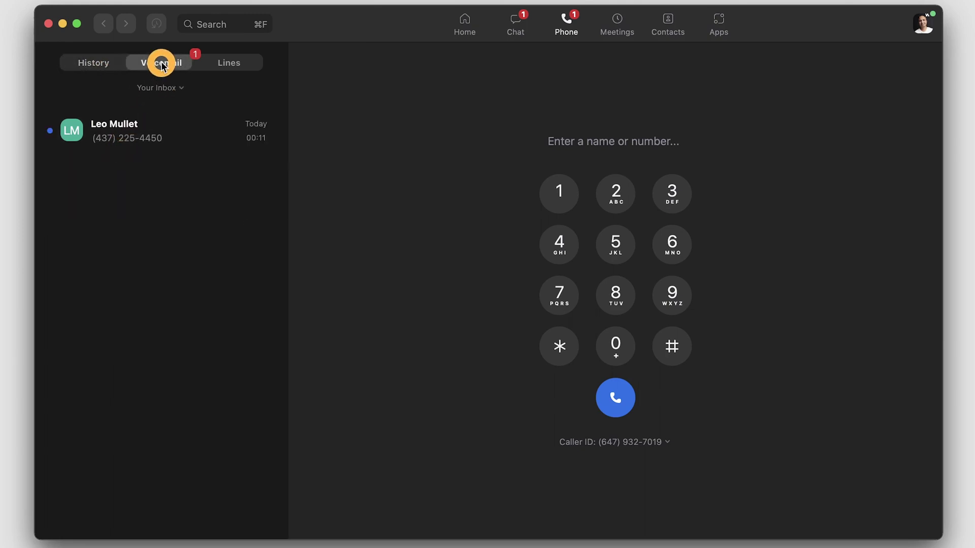
{"action": "left_click", "coordinate": [225, 61]}
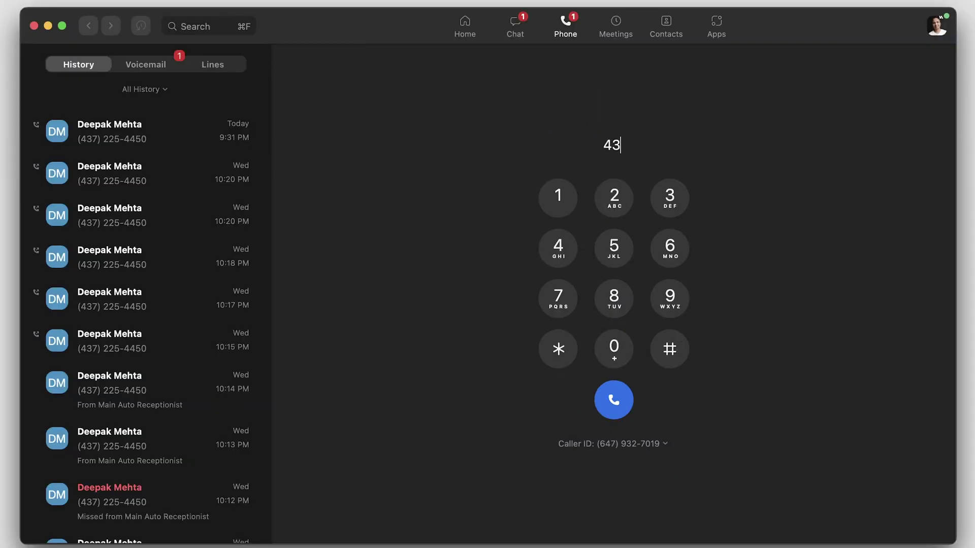
{"action": "type", "text": "7225"}
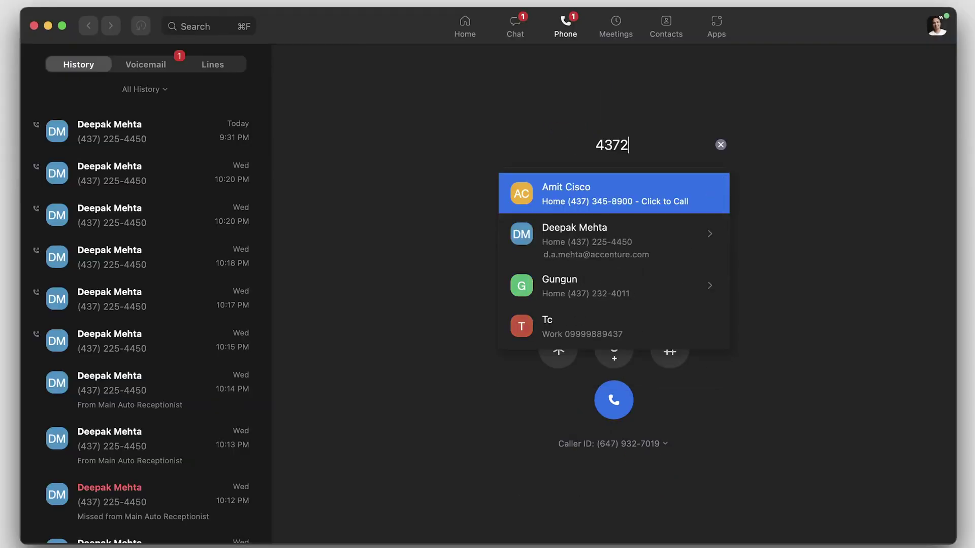
{"action": "left_click", "coordinate": [630, 200]}
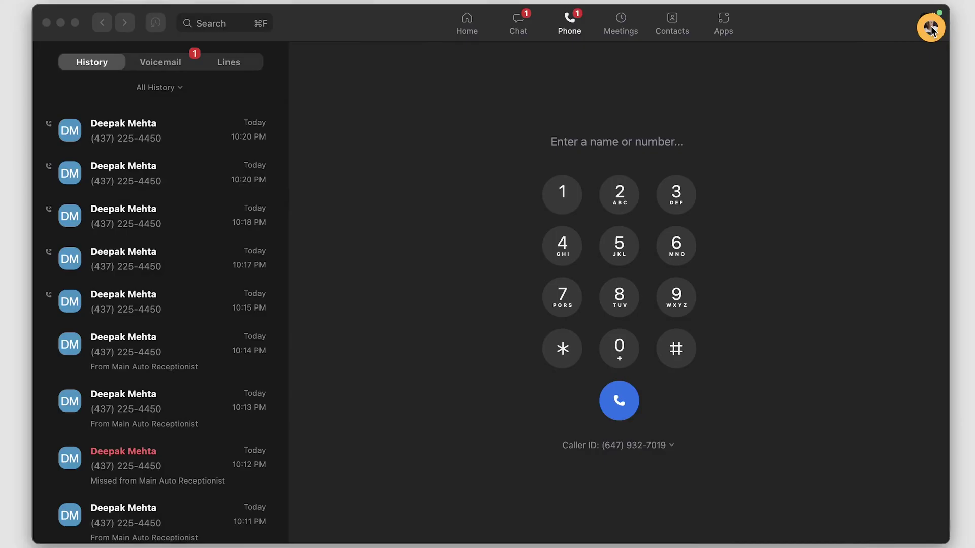
Step: Open the desktop client's Settings window from the profile avatar menu
{"action": "left_click", "coordinate": [931, 28]}
{"action": "left_click", "coordinate": [826, 124]}
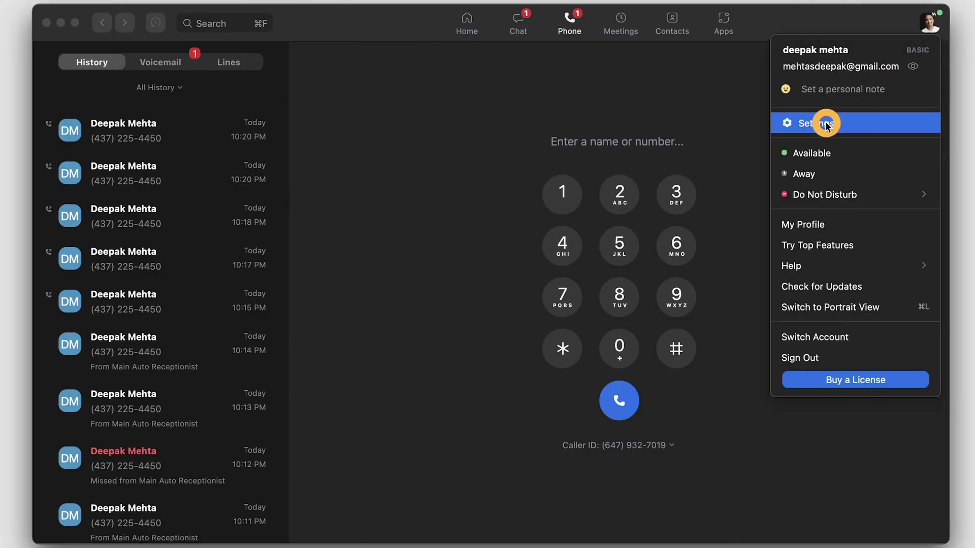
Step: In the Phone settings, set zoom.us as the Default for calls app
{"action": "left_click", "coordinate": [200, 161]}
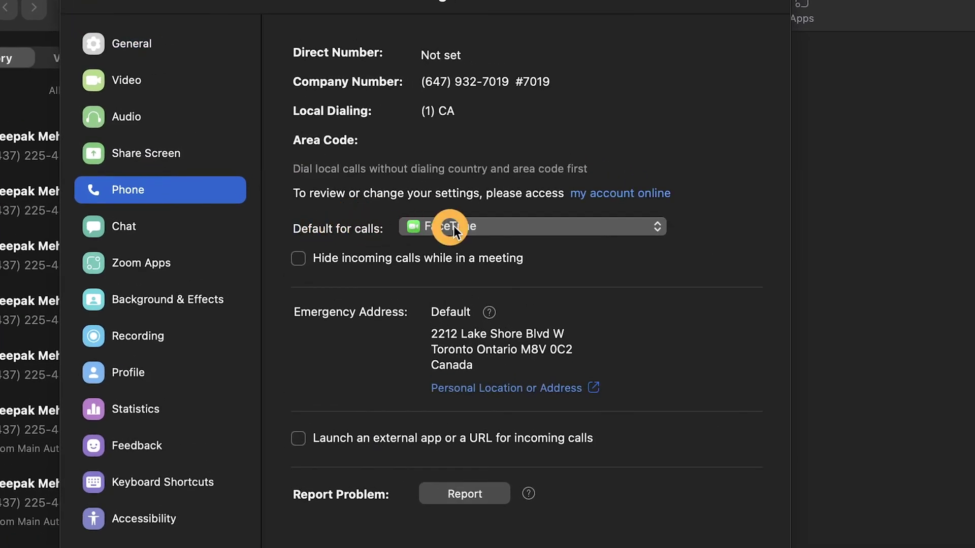
{"action": "left_click", "coordinate": [499, 226]}
{"action": "left_click", "coordinate": [465, 252]}
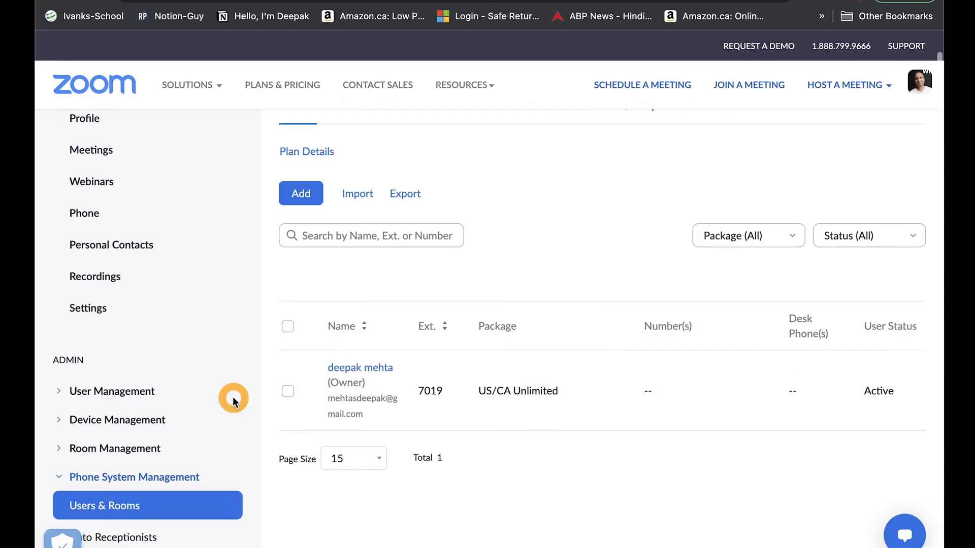
{"action": "scroll", "coordinate": [233, 397], "scroll_direction": "down", "scroll_amount": 1}
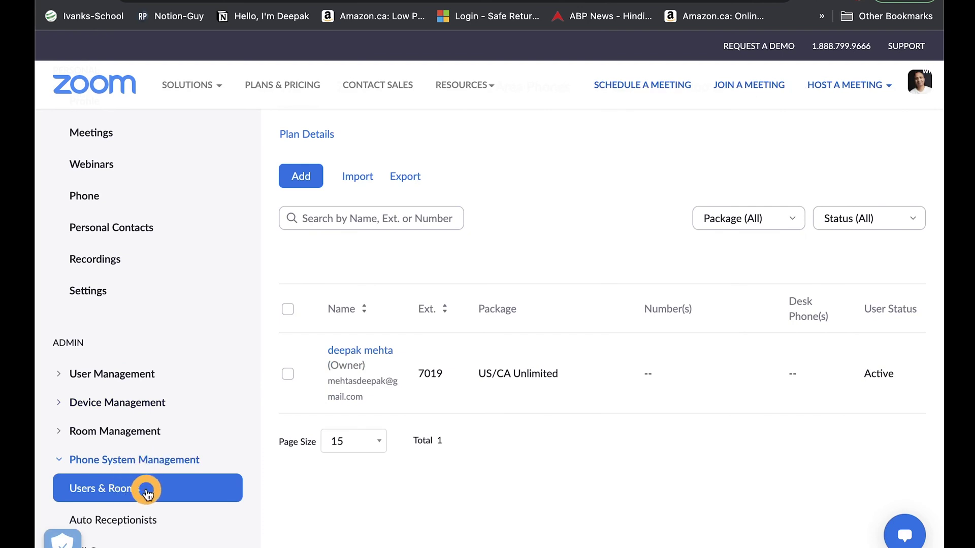
Step: Show the owner's User Settings with call handling, desk phone, PIN code and voicemail sections
{"action": "left_click", "coordinate": [370, 355]}
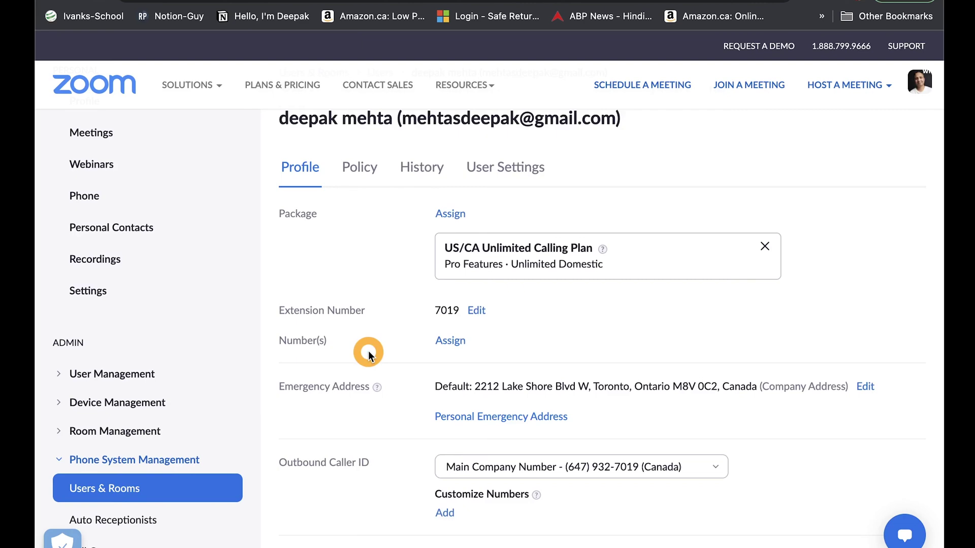
{"action": "left_click", "coordinate": [514, 172]}
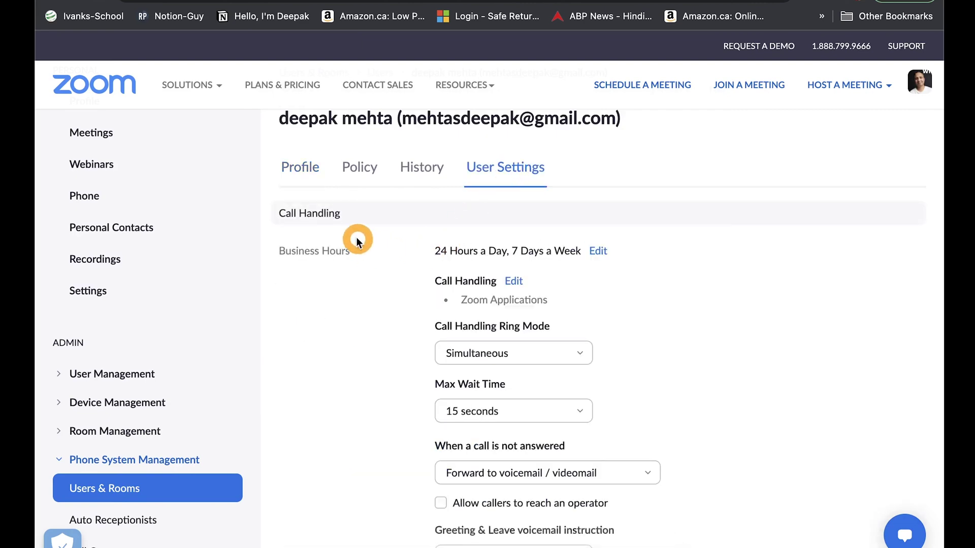
{"action": "scroll", "coordinate": [367, 299], "scroll_direction": "down", "scroll_amount": 15}
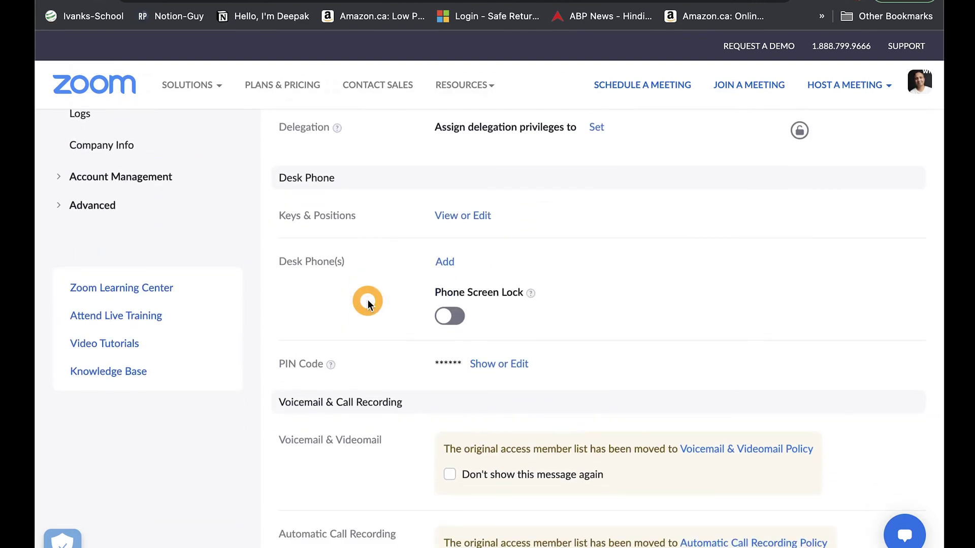